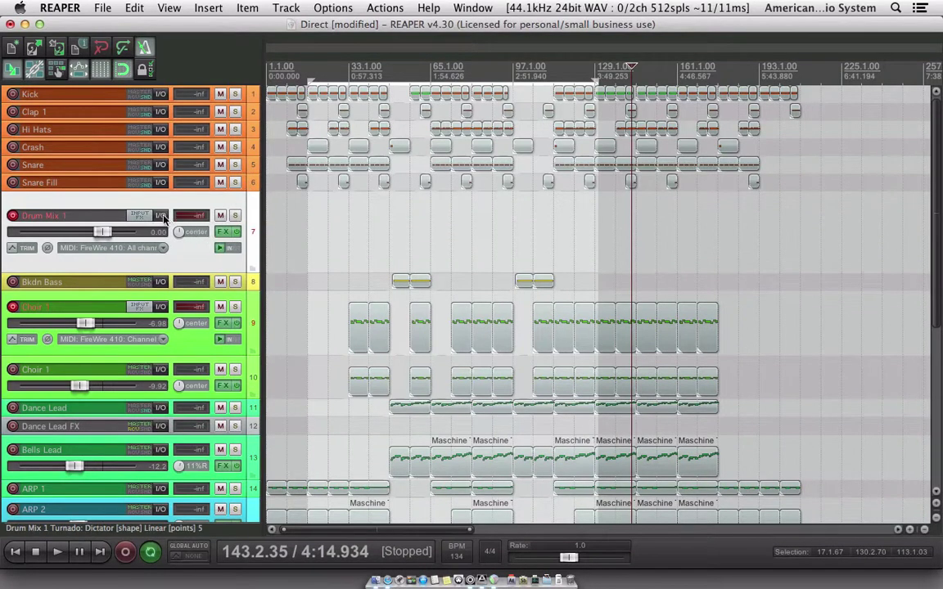
Check Drum Mix 1's routing receives, then bring up its Turnado FX chain on the AbnormalBreak preset.
left_click(161, 215)
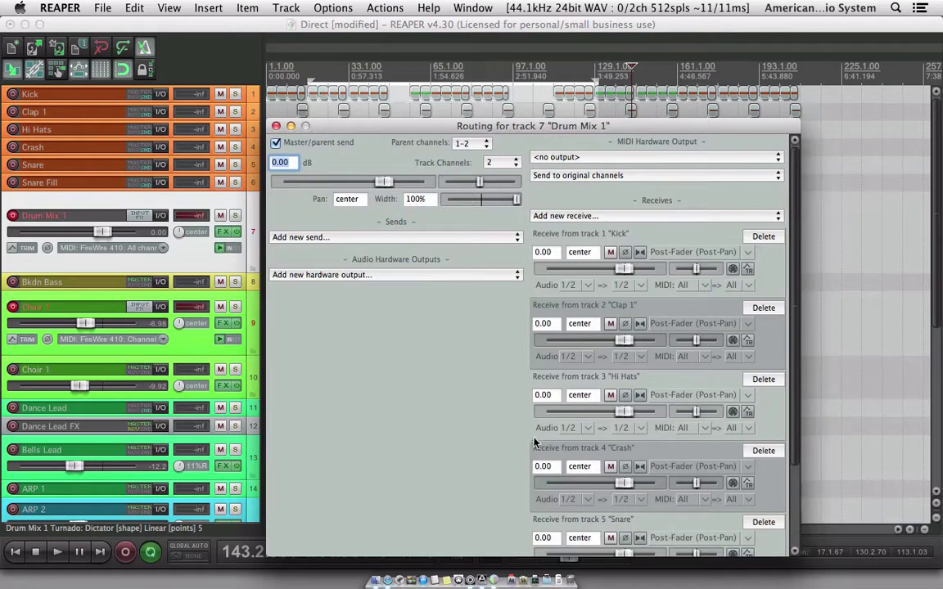
left_click(277, 127)
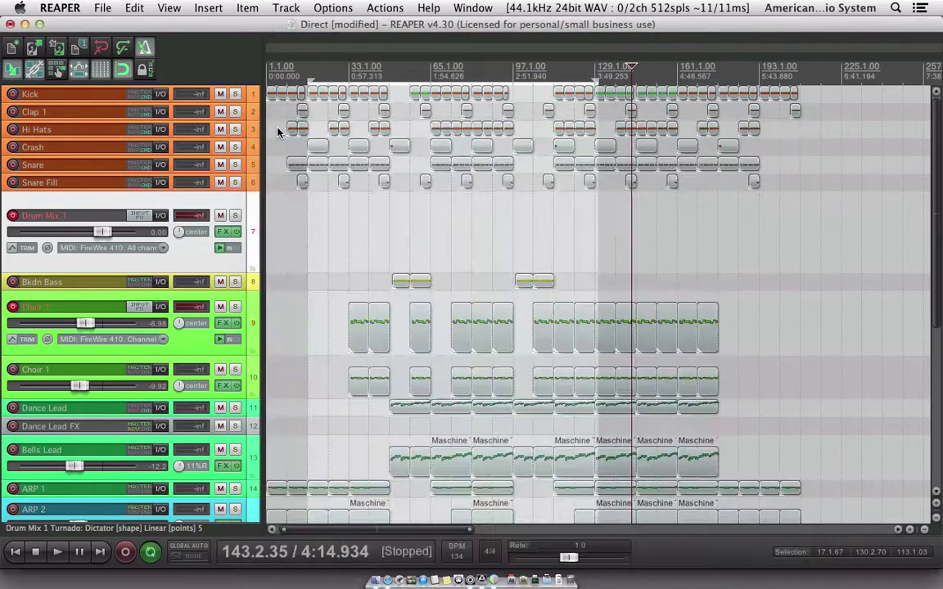
left_click(227, 232)
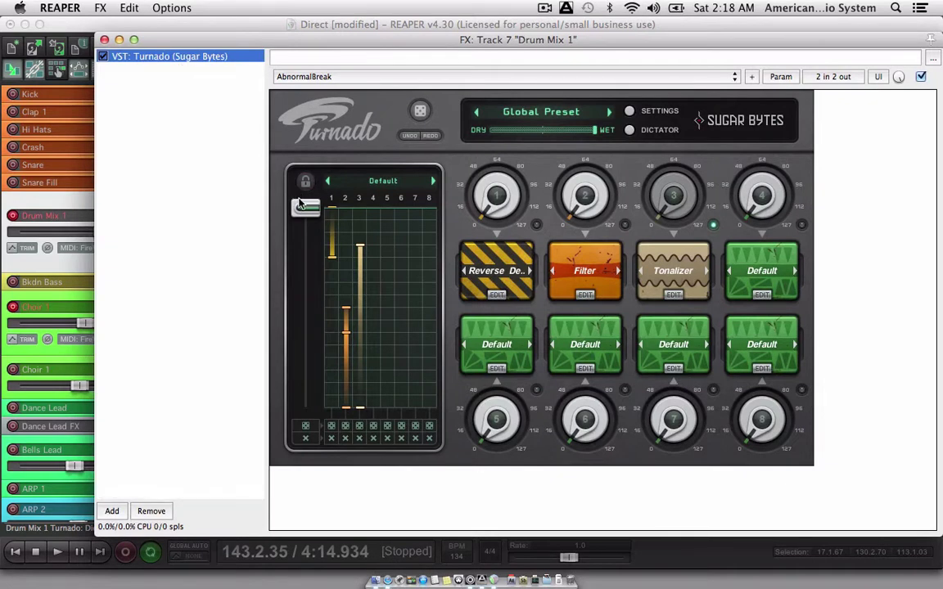
Add a Turnado: Dictator automation lane to Drum Mix 1 from its envelope list.
left_click(104, 39)
left_click(30, 249)
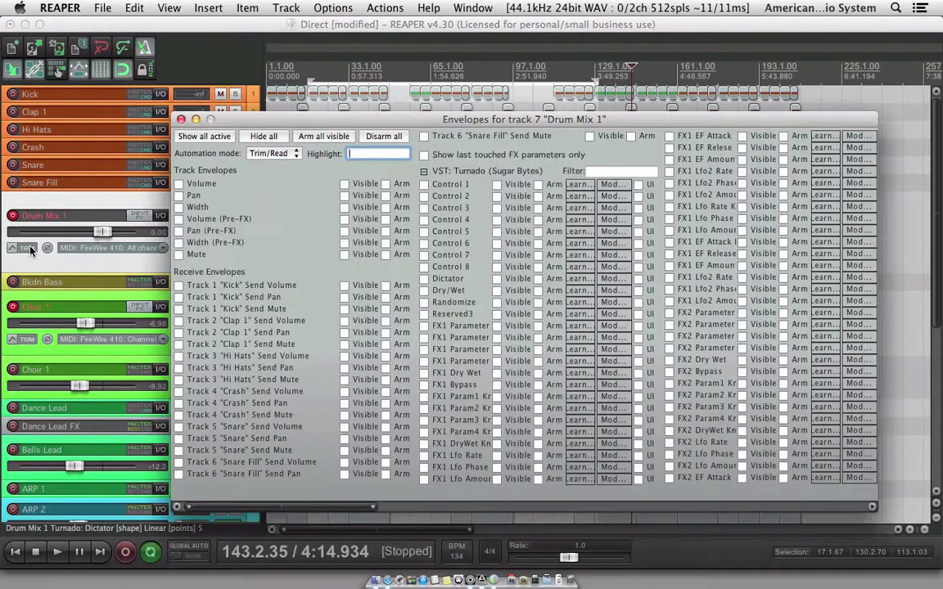
left_click(423, 279)
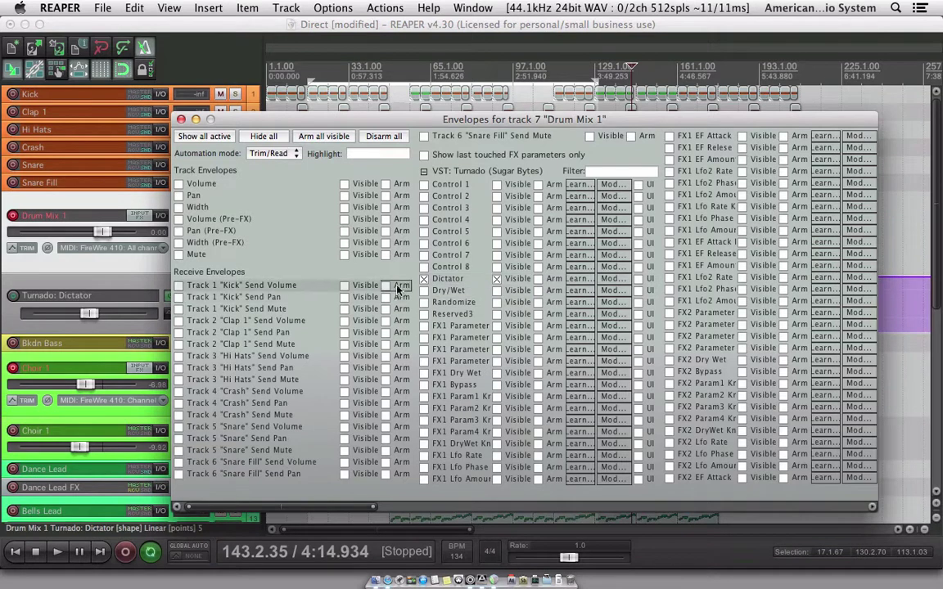
left_click(181, 120)
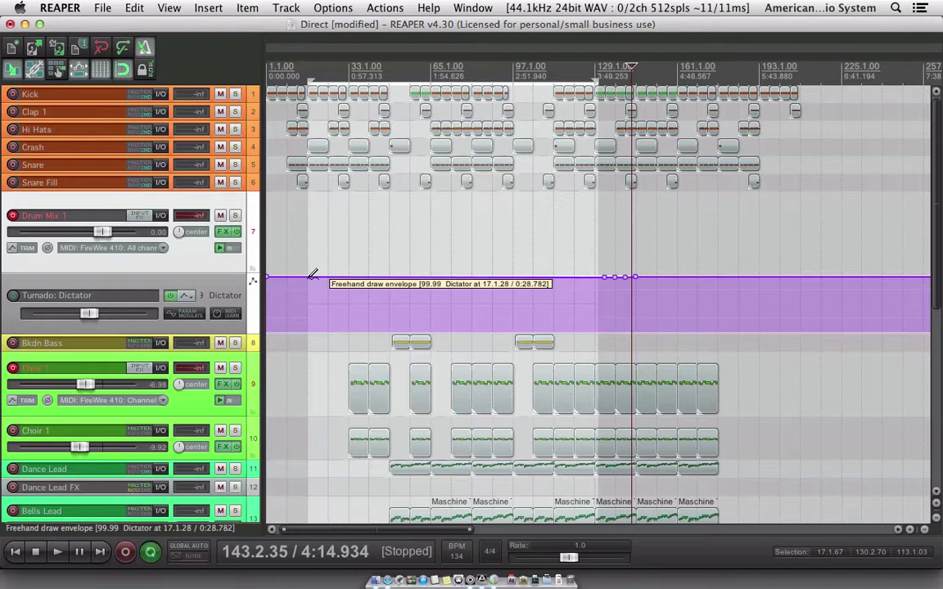
Shape the Dictator envelope into a dip to 0.01 at bar 17.1.00 that ramps back up to full.
left_click(307, 330)
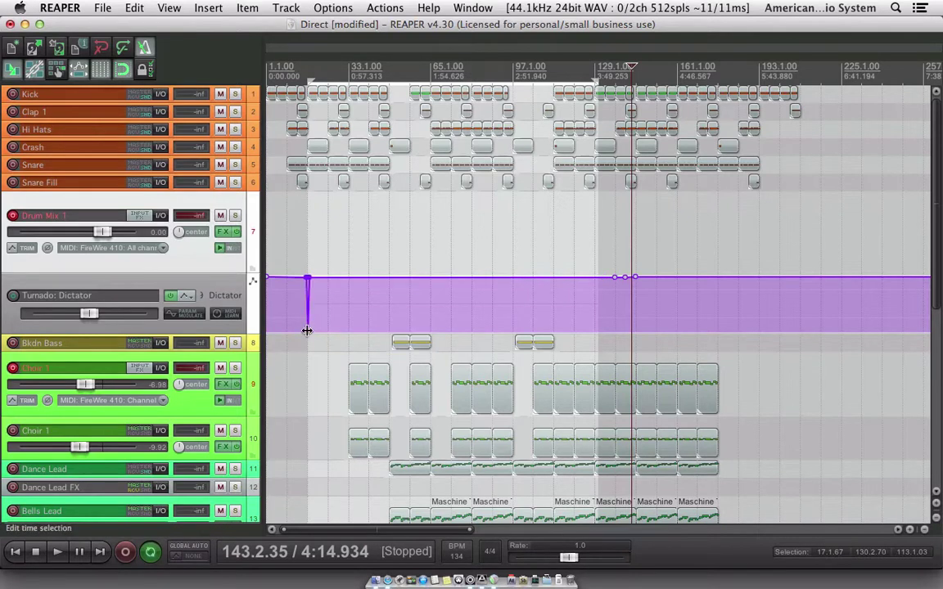
left_click(322, 321)
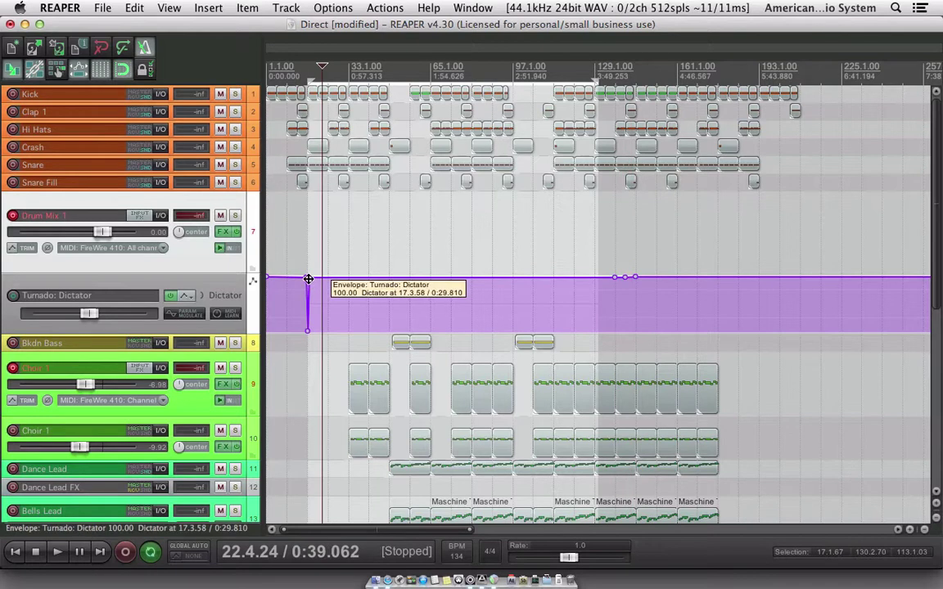
left_click_drag(309, 280, 328, 278)
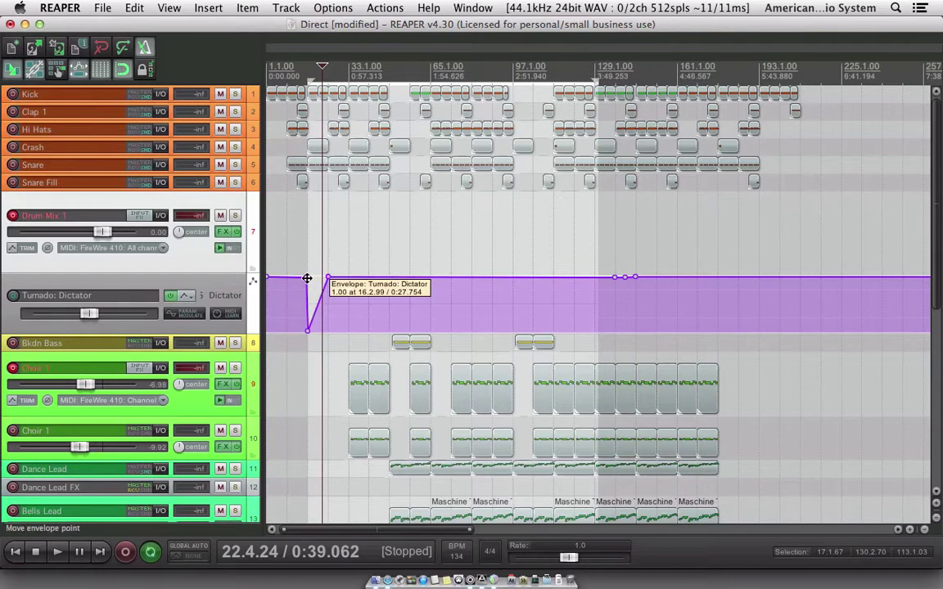
left_click_drag(307, 278, 306, 278)
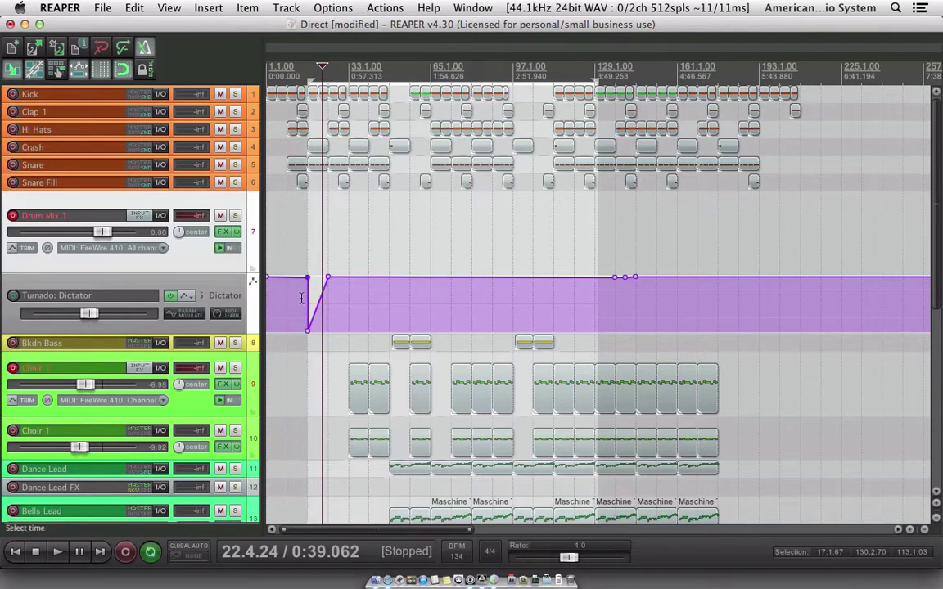
left_click_drag(307, 328, 305, 328)
Move the loop start exactly to bar 17.1.00.
scroll(304, 329, "up", 5)
scroll(304, 329, "up", 2)
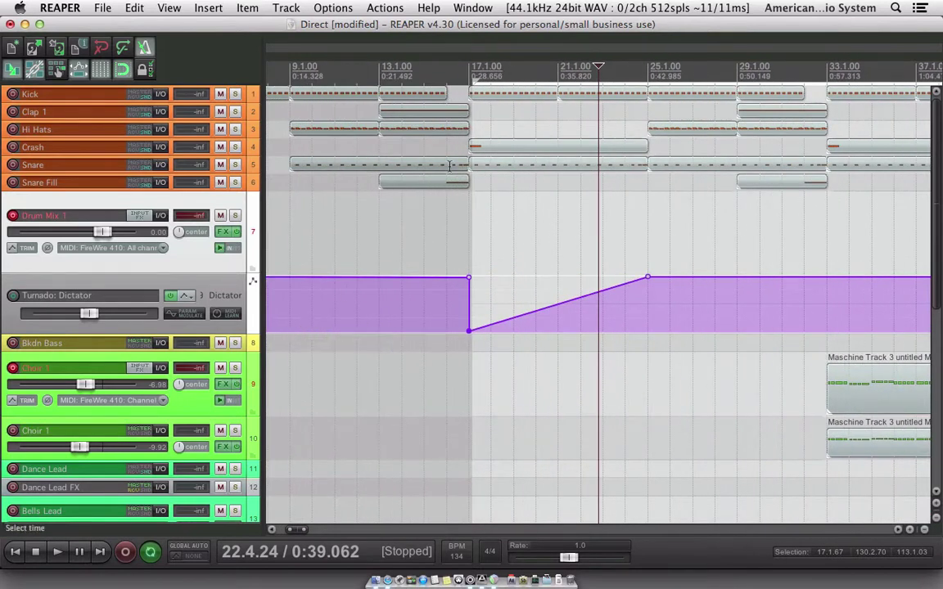
left_click_drag(473, 81, 471, 81)
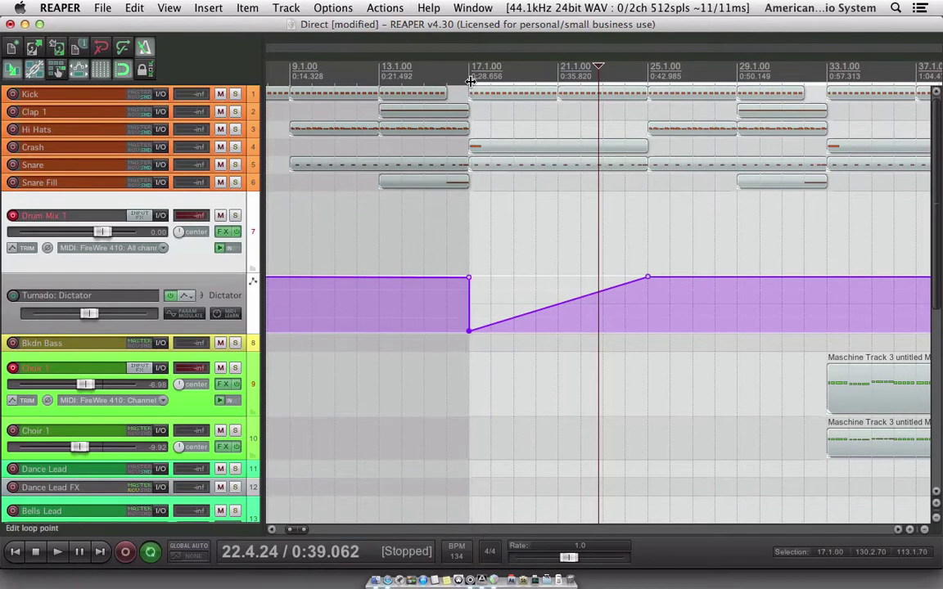
scroll(598, 82, "down", 10)
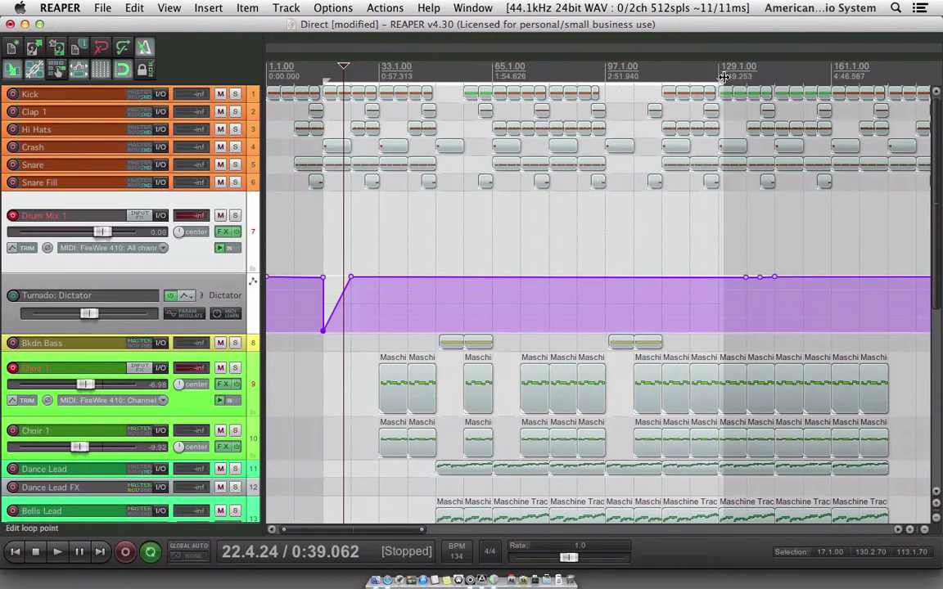
Loop bars 17–49 and fill them with four Drum Mix 1 items, each carrying the Dictator ramp.
left_click_drag(722, 78, 435, 82)
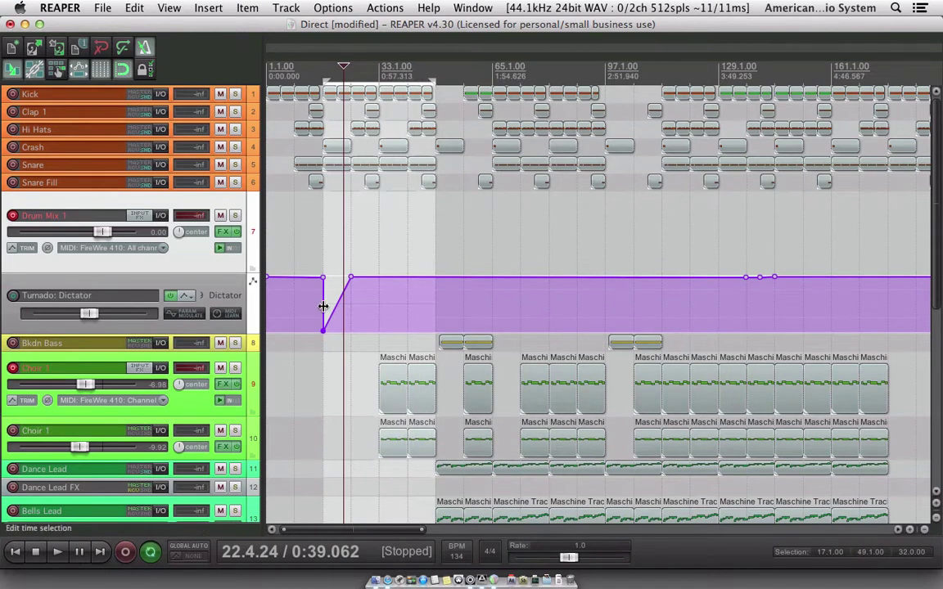
left_click(321, 259)
left_click_drag(332, 248, 348, 244)
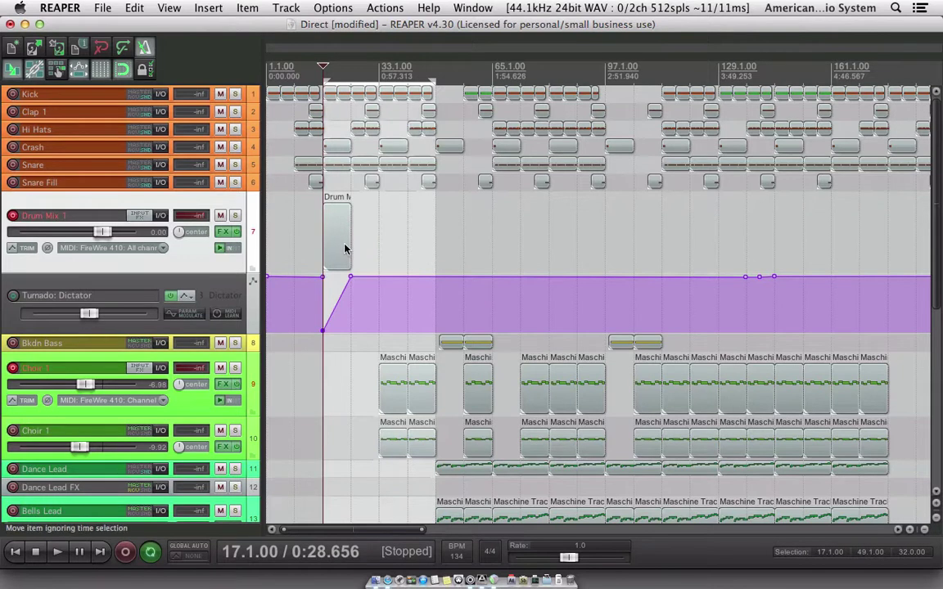
left_click_drag(340, 249, 431, 244)
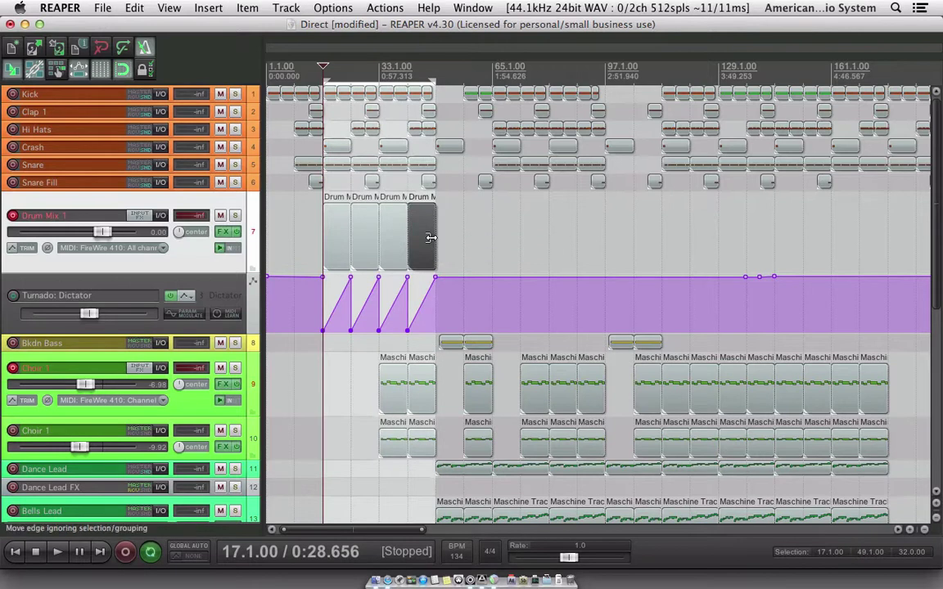
Play the drum section with Turnado on Drum Mix 1 to hear the Dictator automation, then stop.
left_click(221, 234)
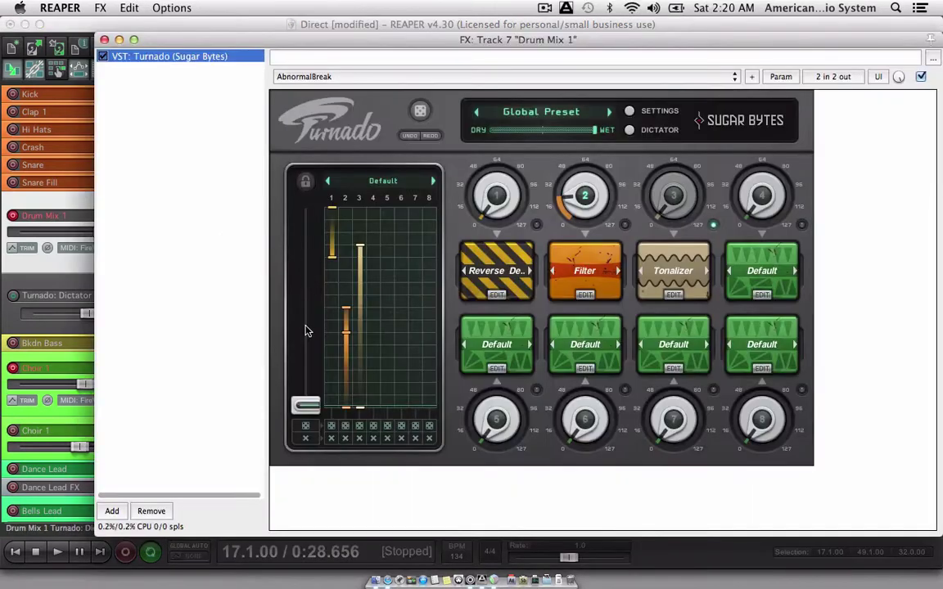
key("space")
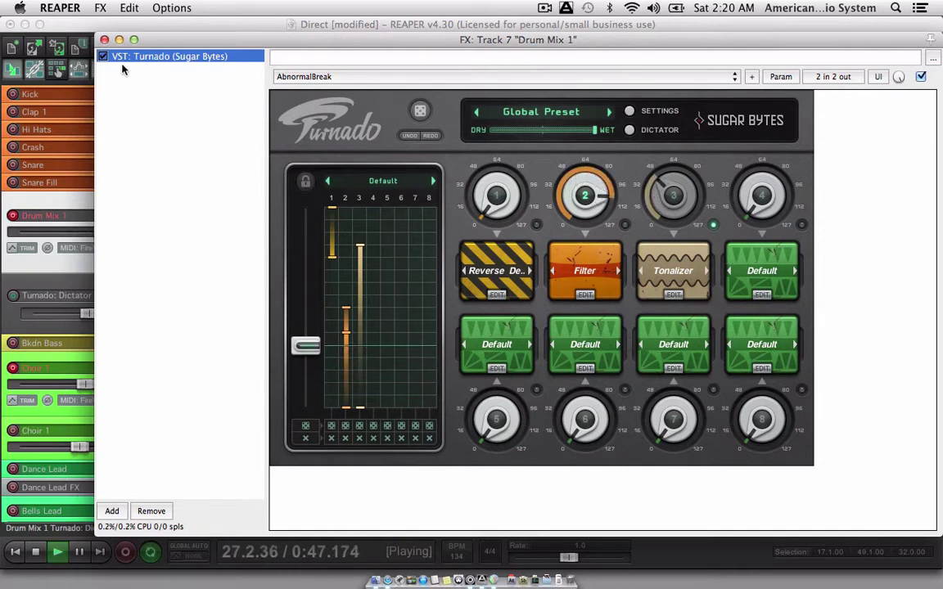
left_click(104, 39)
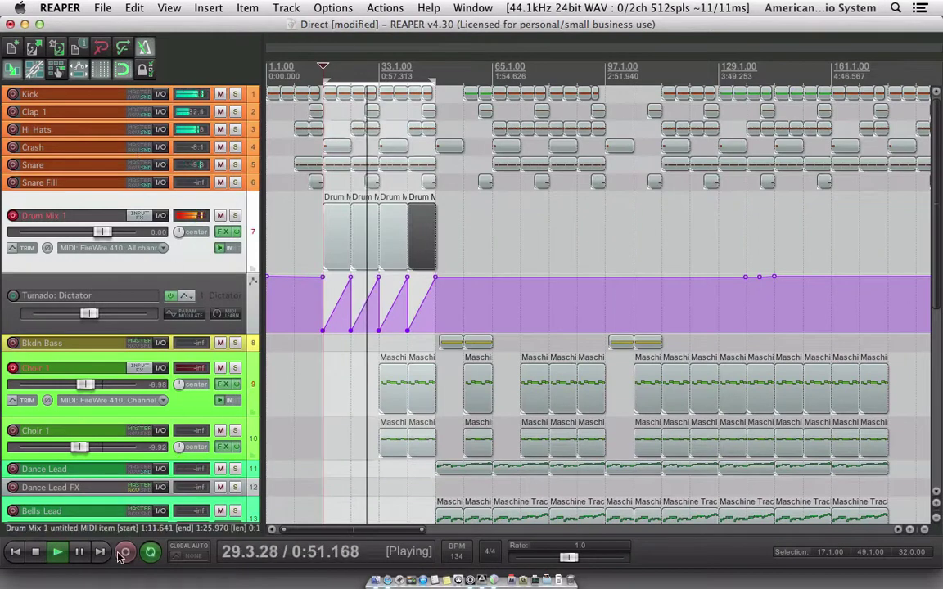
left_click(37, 553)
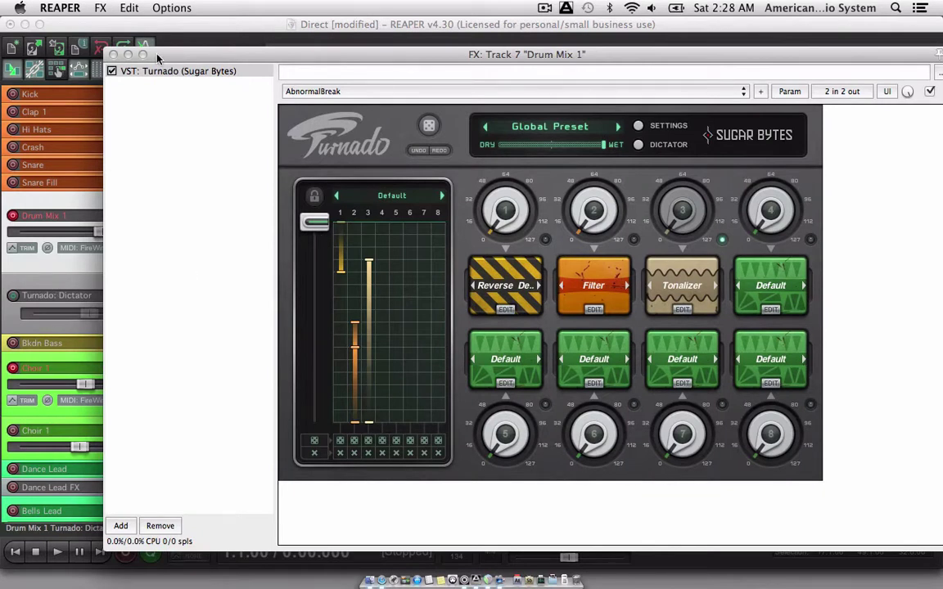
Toggle the Dictator envelope's bypass off and back on, then drag Turnado's Dictator slider down manually.
left_click_drag(157, 56, 305, 63)
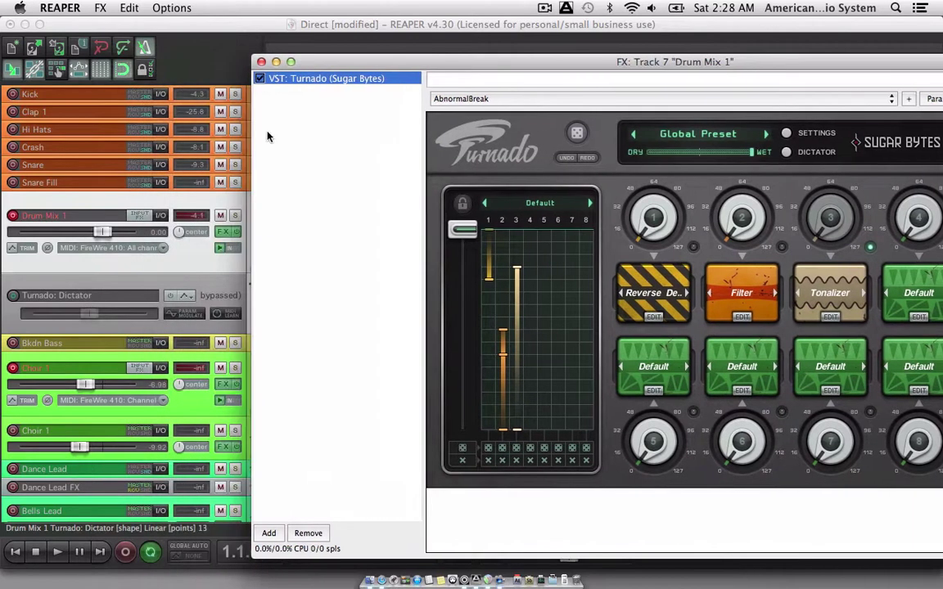
left_click(170, 297)
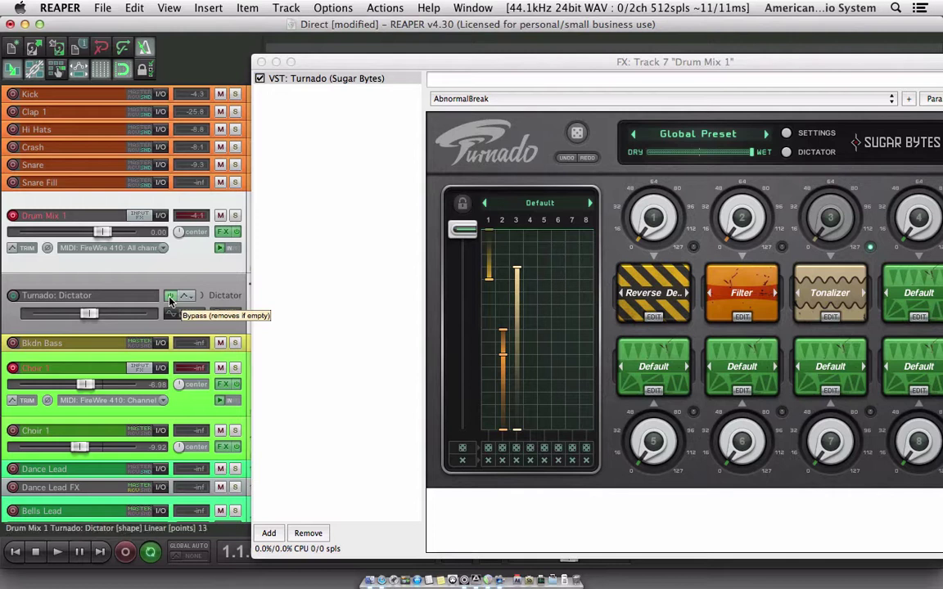
left_click(171, 297)
left_click_drag(427, 61, 306, 52)
left_click_drag(342, 220, 305, 190)
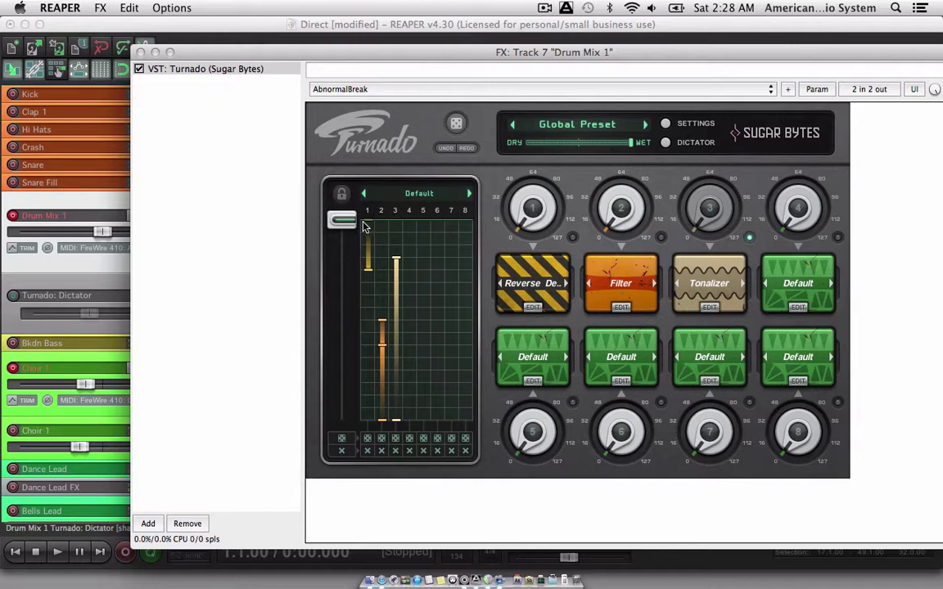
Nudge the Dictator slider, then turn Turnado's first effect amount up to maximum and back down.
left_click_drag(358, 227, 340, 213)
left_click_drag(529, 214, 524, 120)
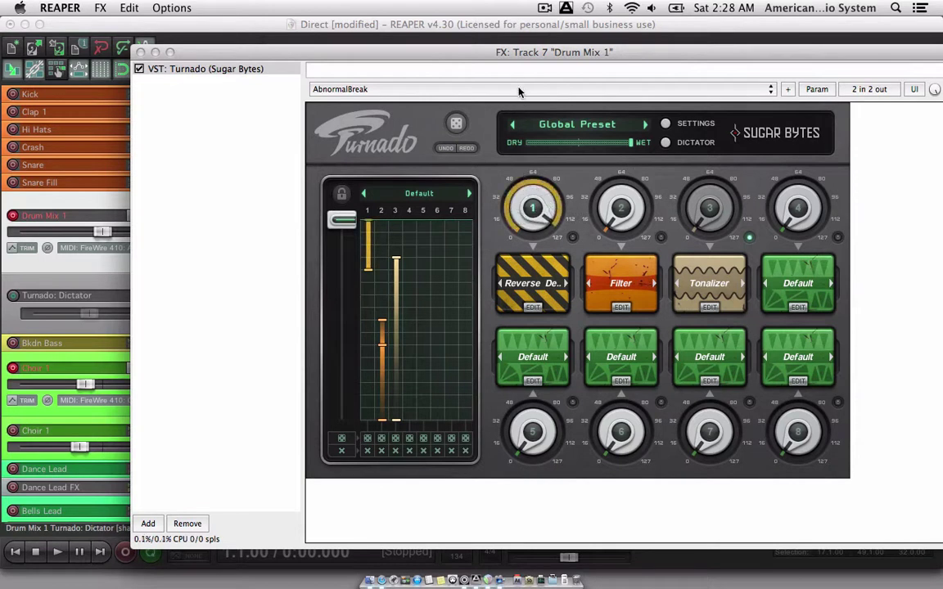
left_click_drag(530, 188, 550, 264)
Sweep the Dictator slider down and up repeatedly, leaving it partway down with Reverse Delay and Tonalizer engaged.
left_click_drag(356, 219, 358, 269)
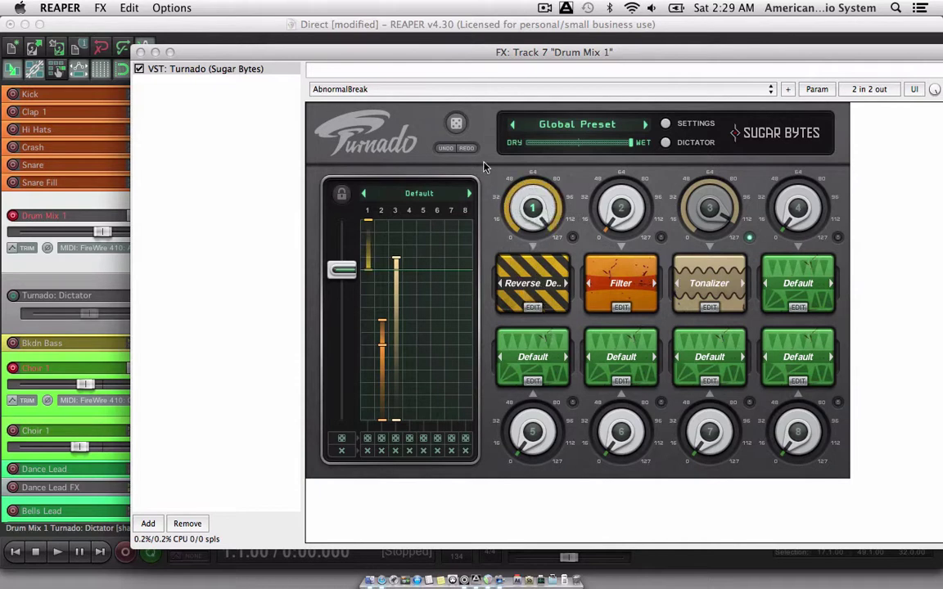
left_click_drag(349, 273, 346, 188)
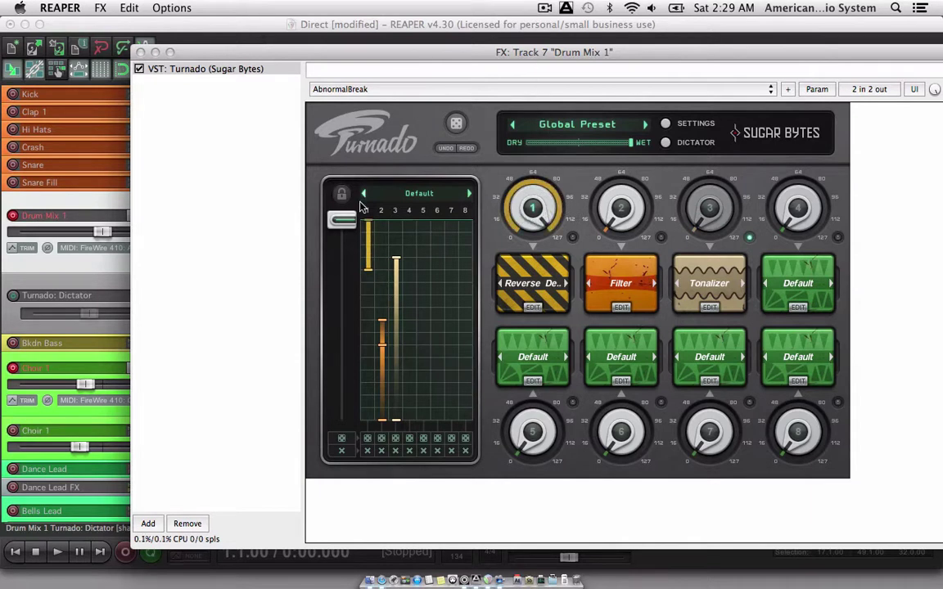
mouse_move(341, 217)
left_mouse_down()
mouse_move(340, 266)
mouse_move(335, 200)
left_mouse_up()
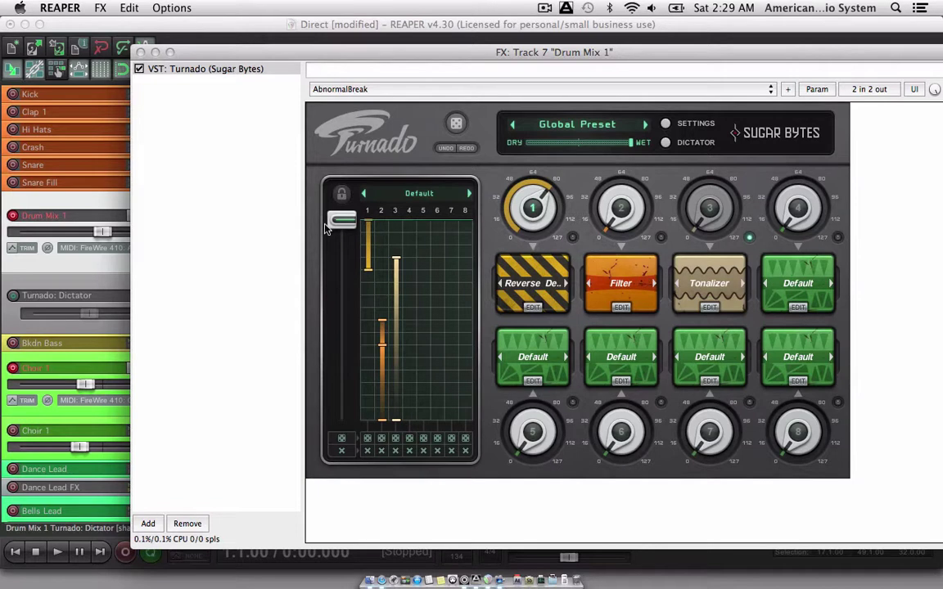
left_click_drag(333, 227, 345, 270)
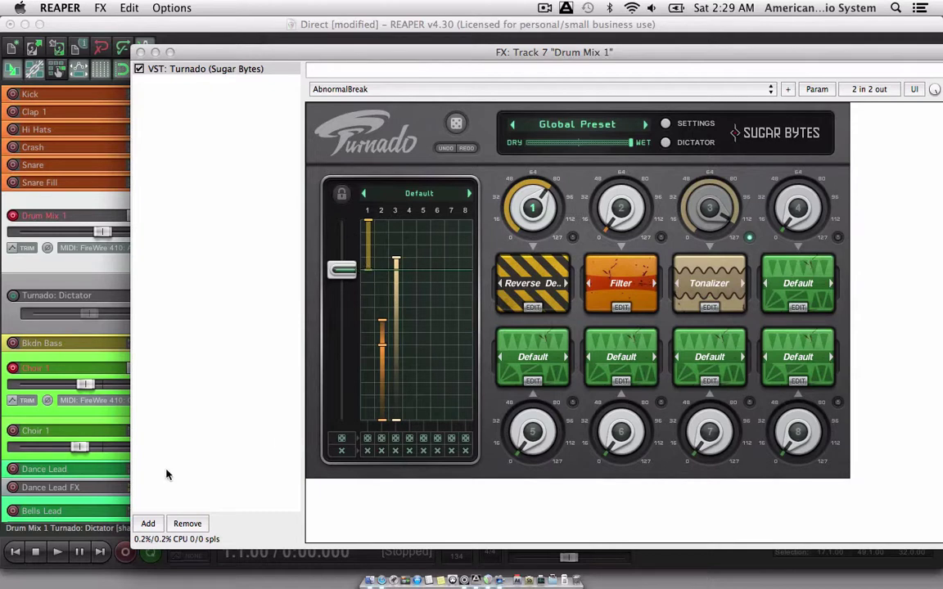
left_click_drag(168, 51, 207, 51)
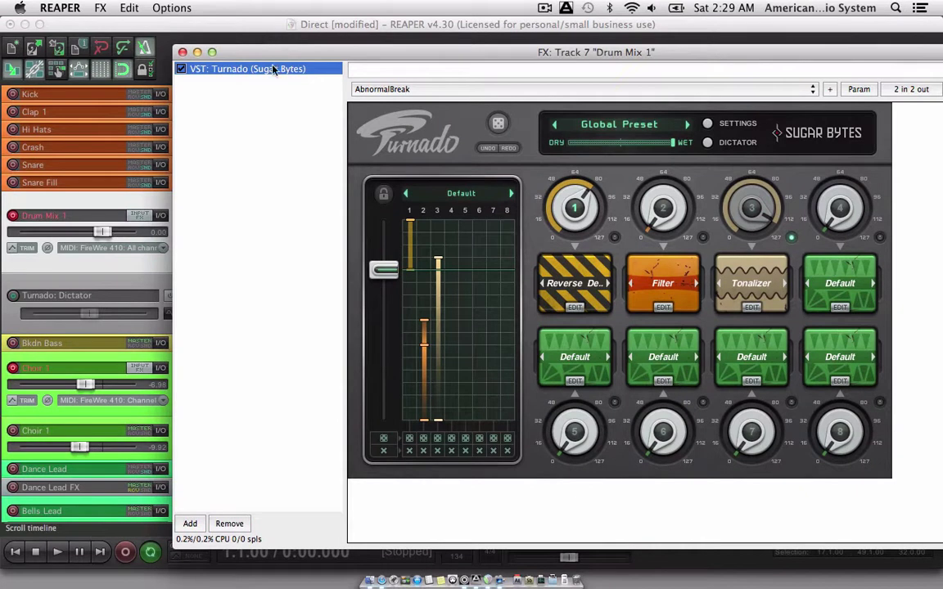
Play the drum section from the loop start to hear the Dictator envelope drive Turnado.
left_click(166, 300)
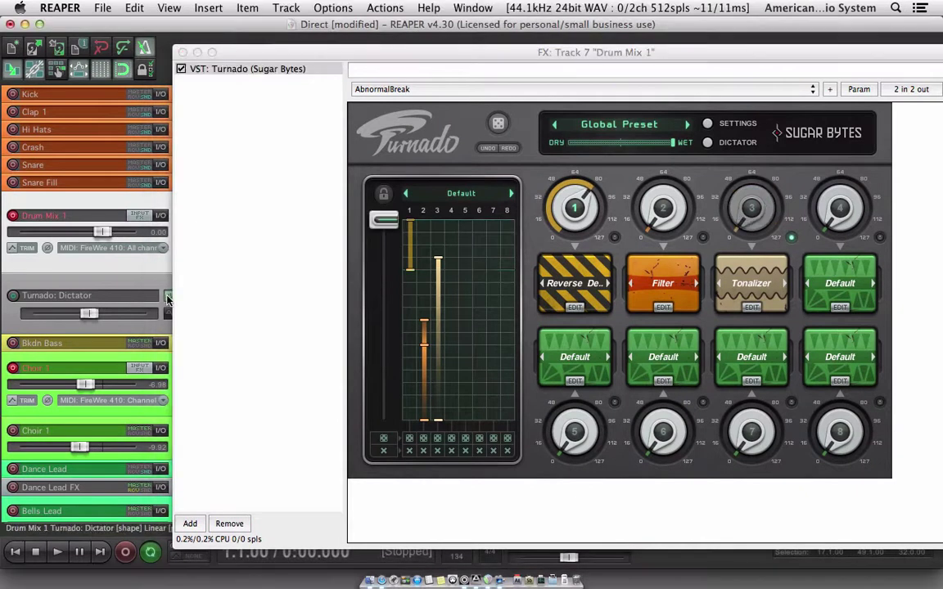
left_click(58, 552)
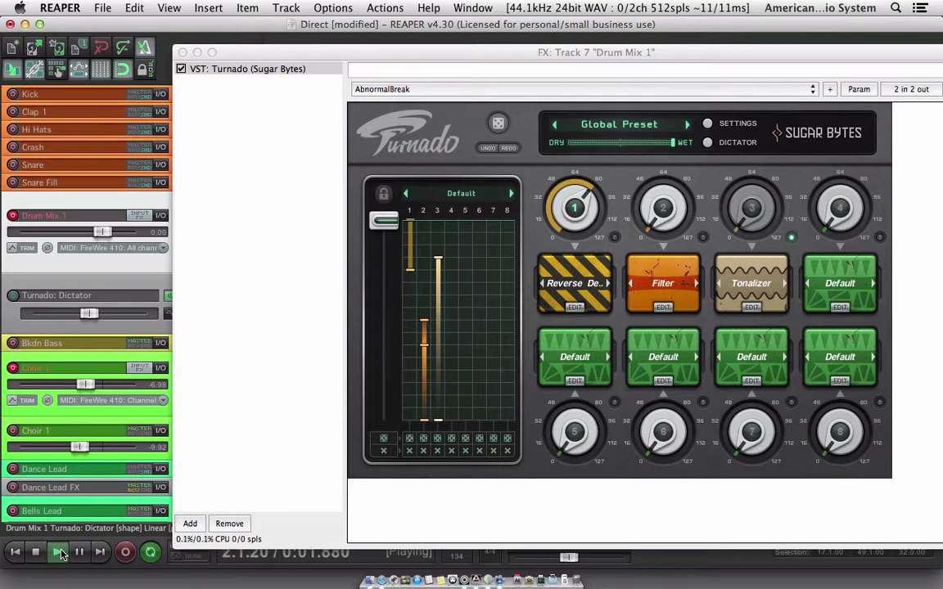
left_click_drag(366, 45, 473, 351)
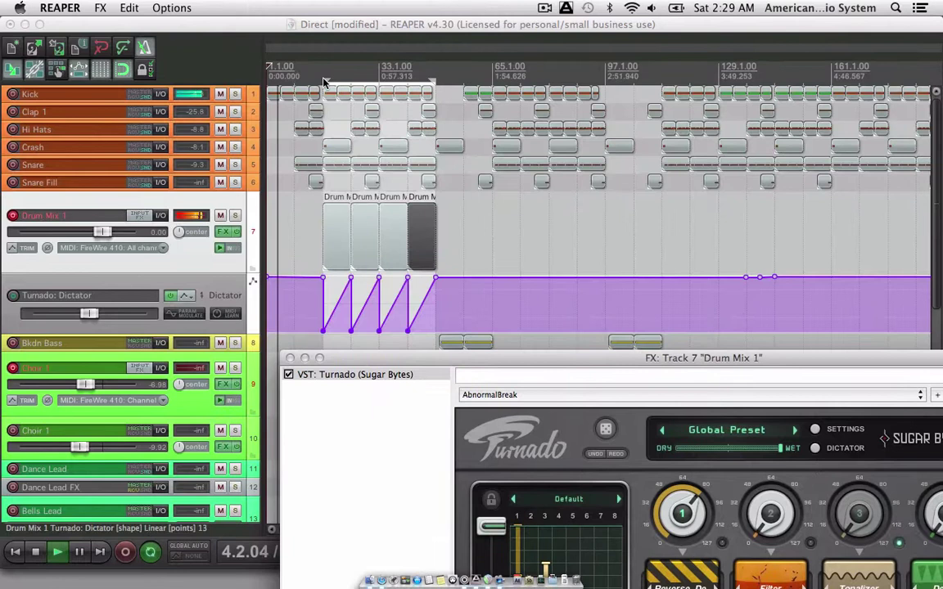
left_click(291, 70)
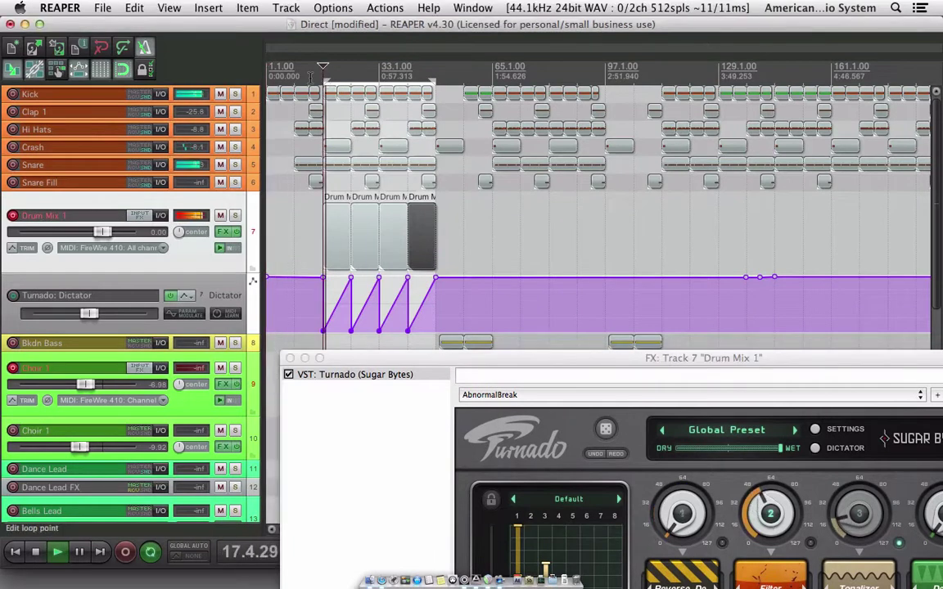
left_click_drag(409, 358, 346, 61)
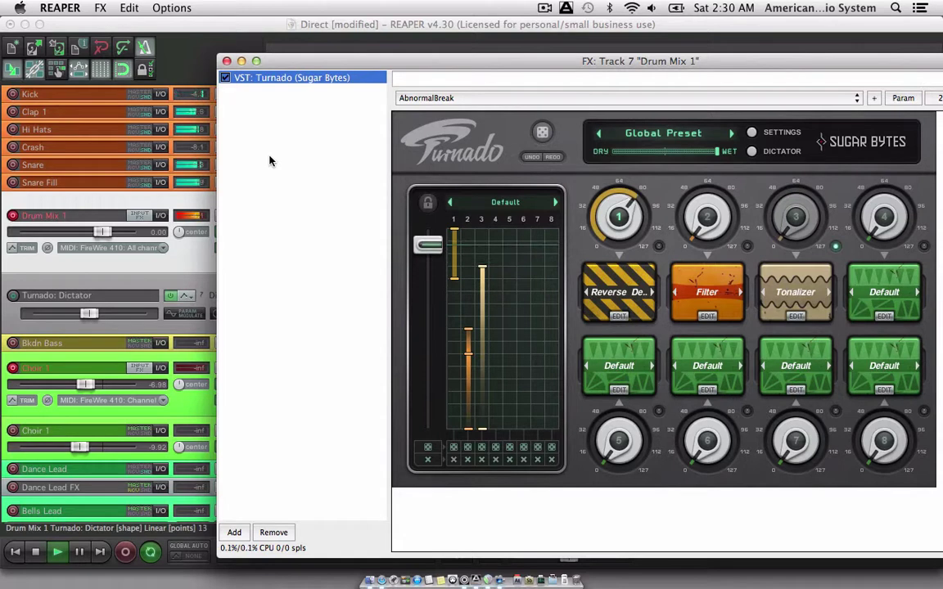
Stop playback and close the Turnado plugin window.
key("space")
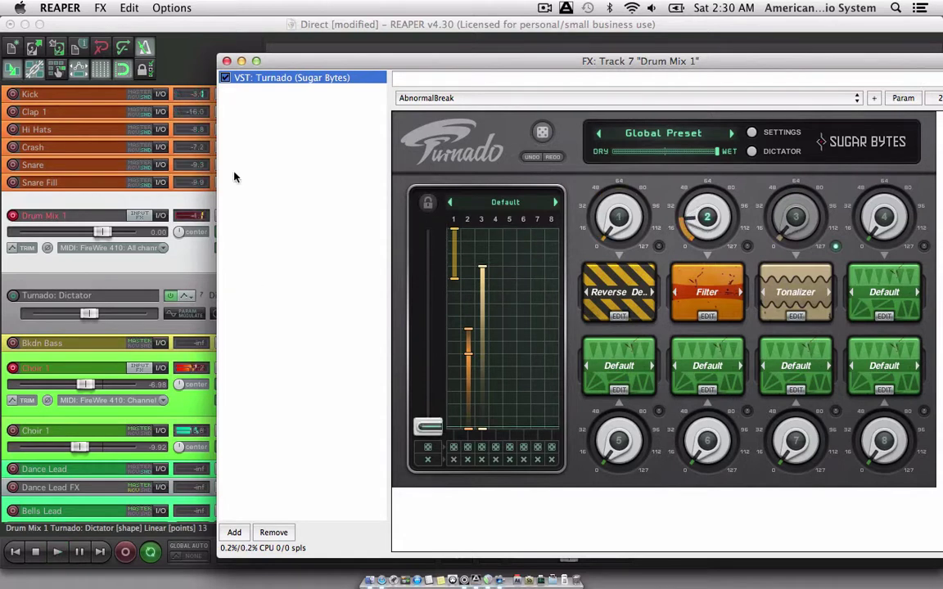
left_click(227, 61)
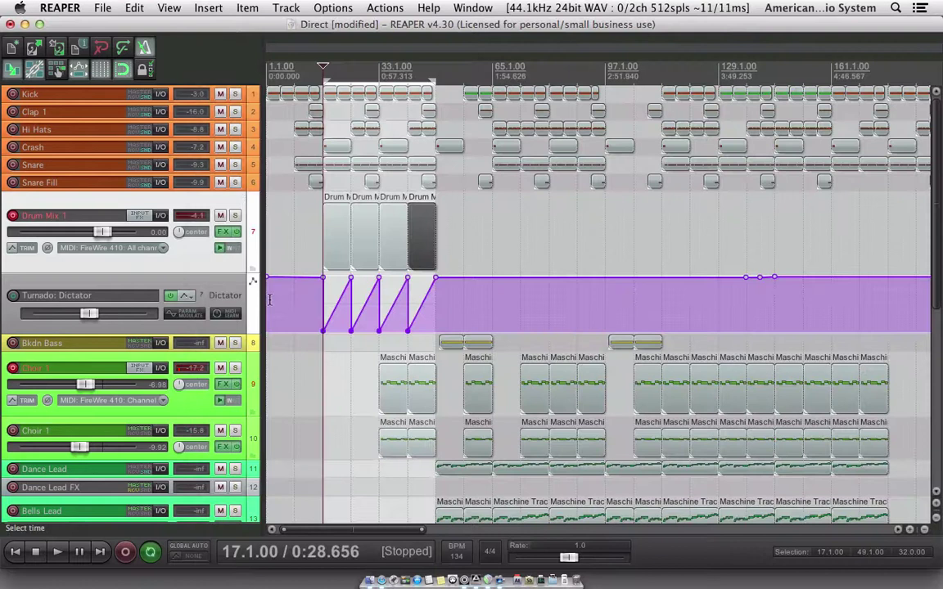
left_click(37, 552)
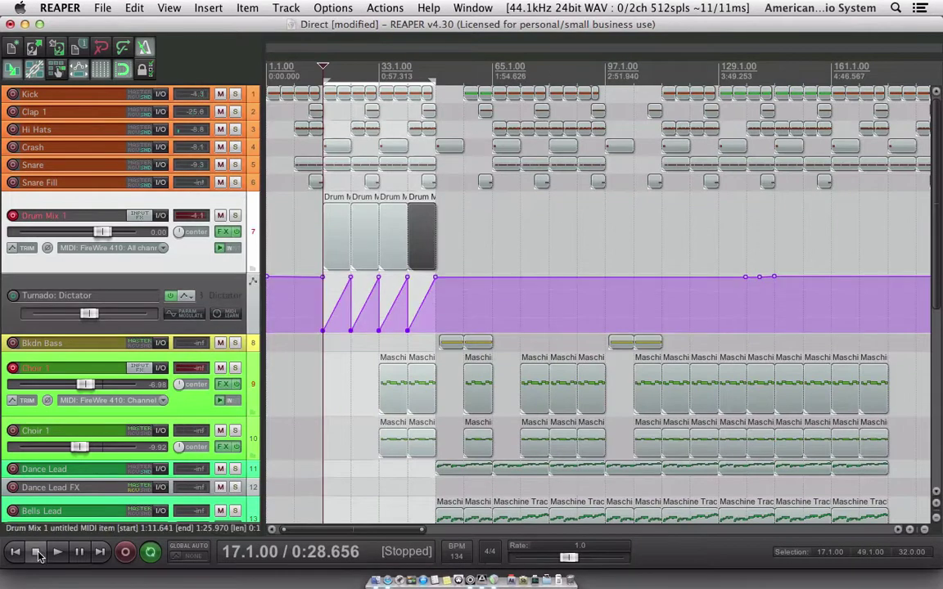